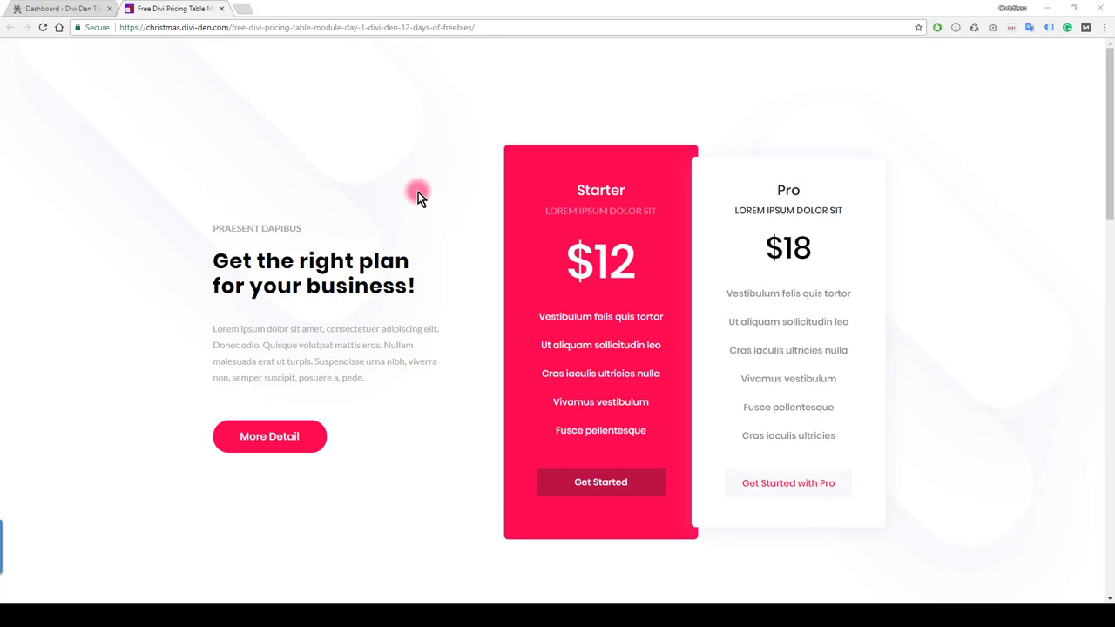
Look through the three pricing table designs on the Divi demo page
scroll(422, 191, down, 2)
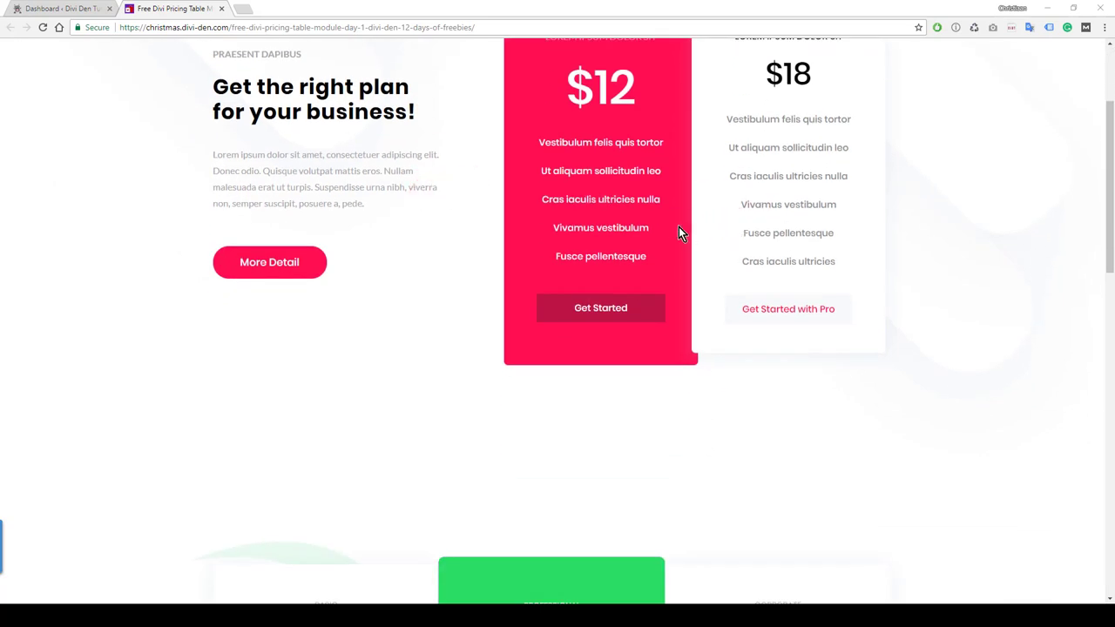
scroll(610, 222, down, 5)
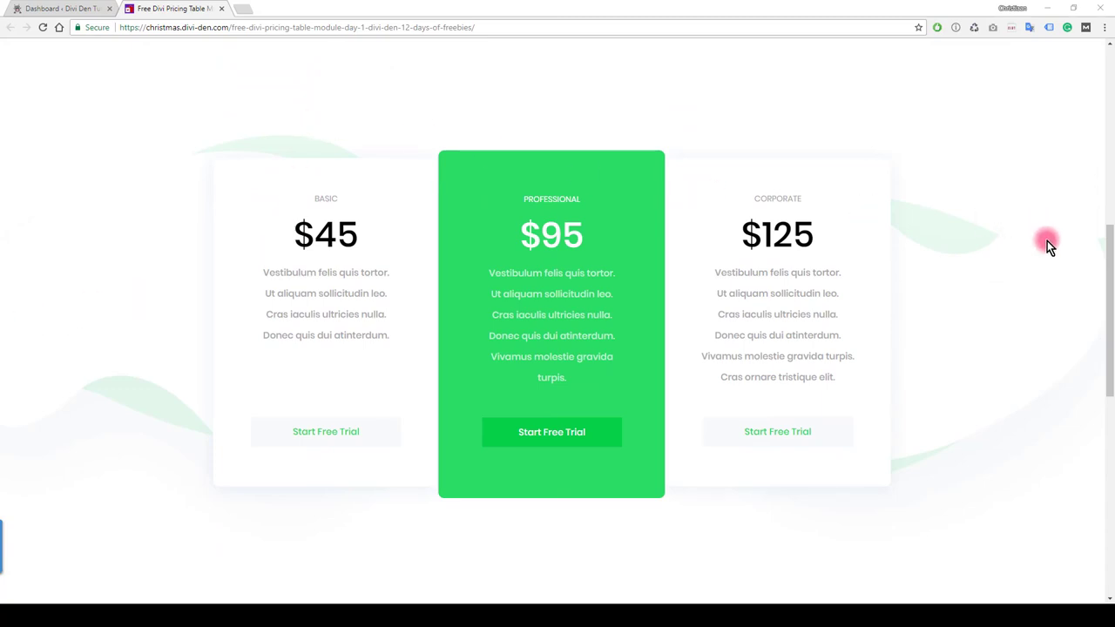
scroll(883, 316, down, 7)
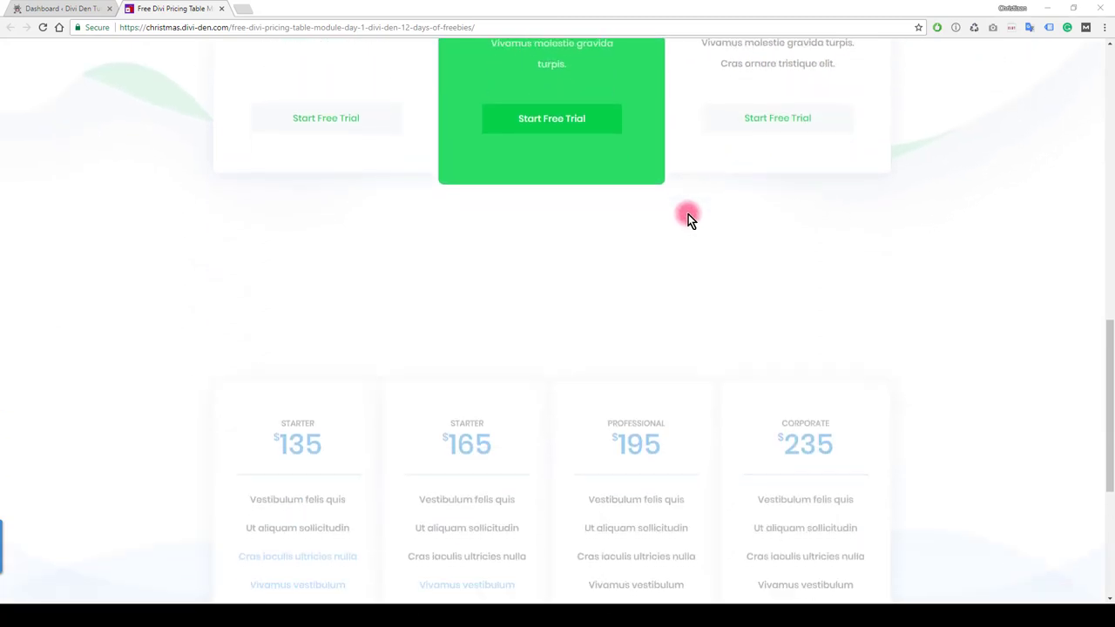
scroll(669, 160, down, 1)
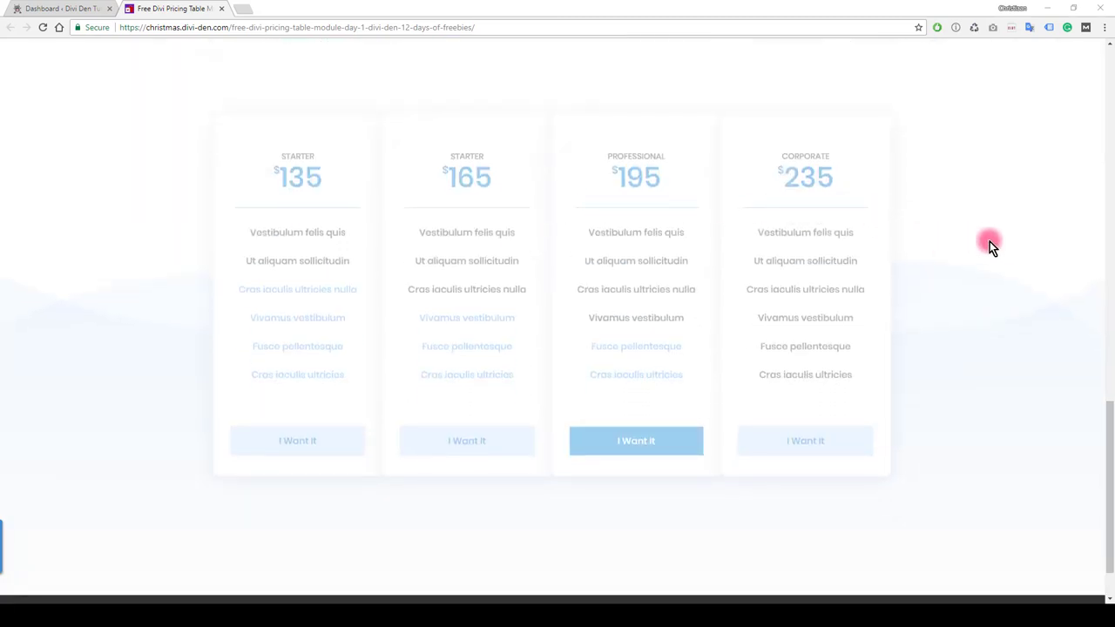
scroll(987, 244, up, 10)
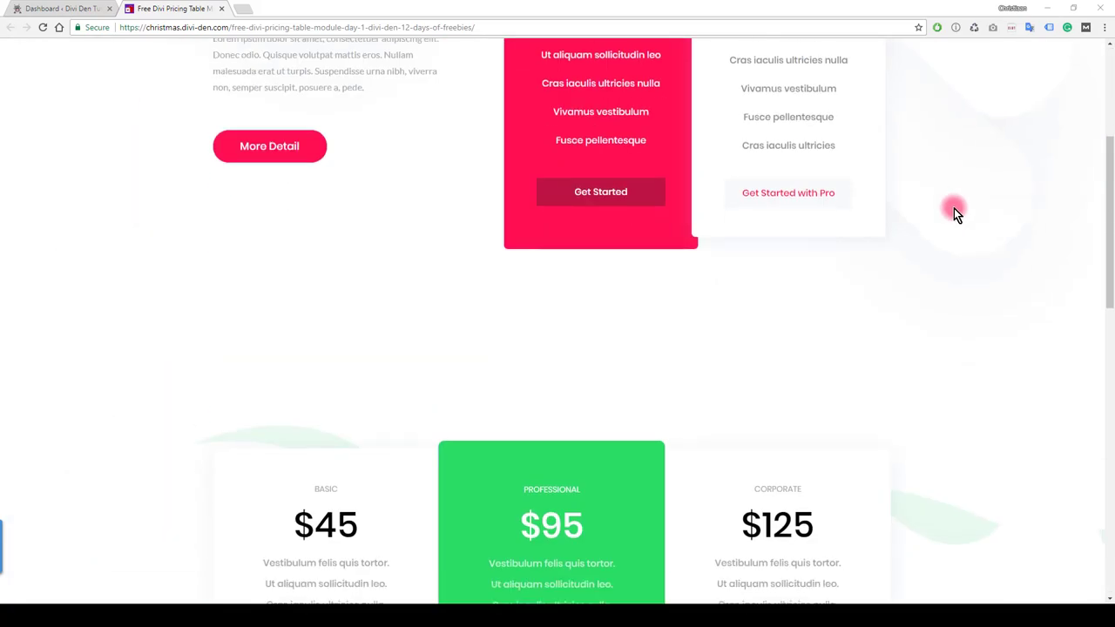
scroll(954, 214, down, 5)
scroll(954, 213, up, 9)
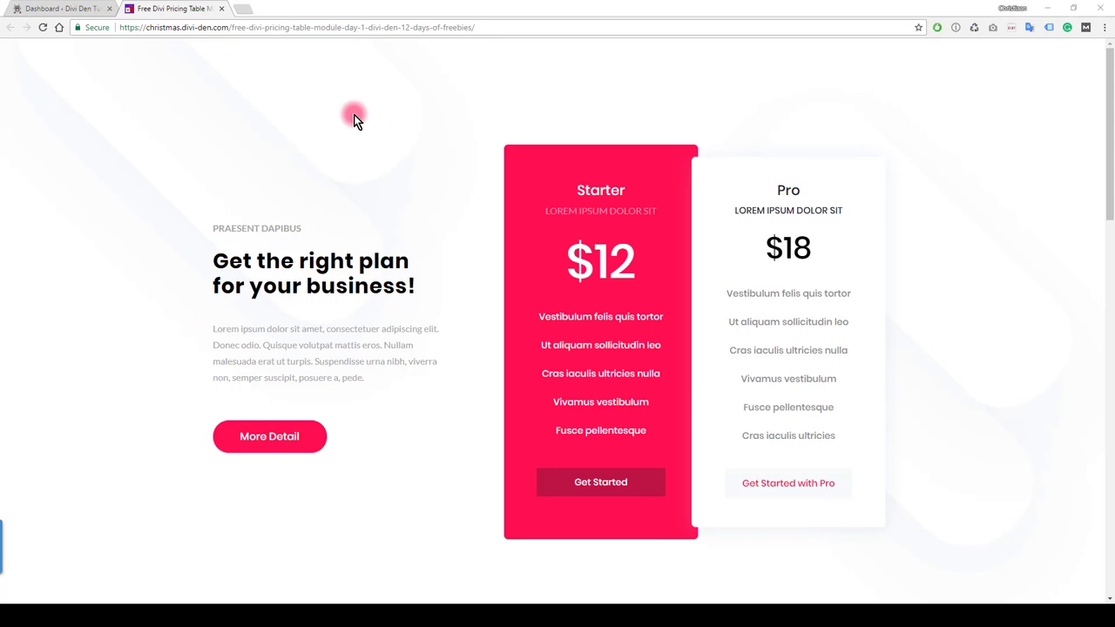
Switch to the WordPress dashboard and open the Divi Library
click(82, 10)
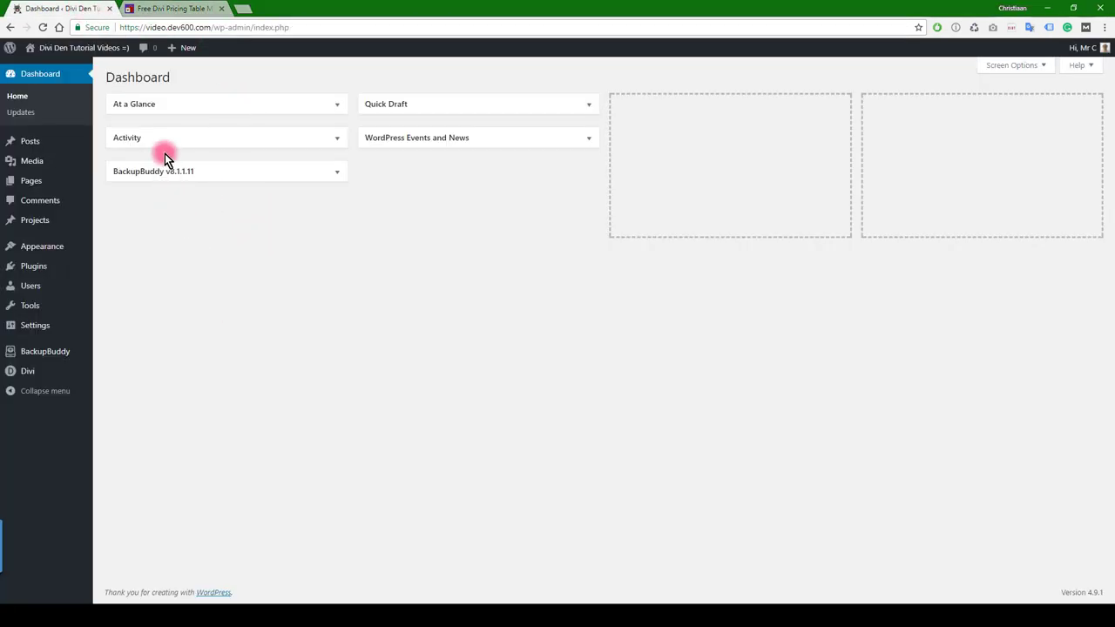
mouse_move(56, 50)
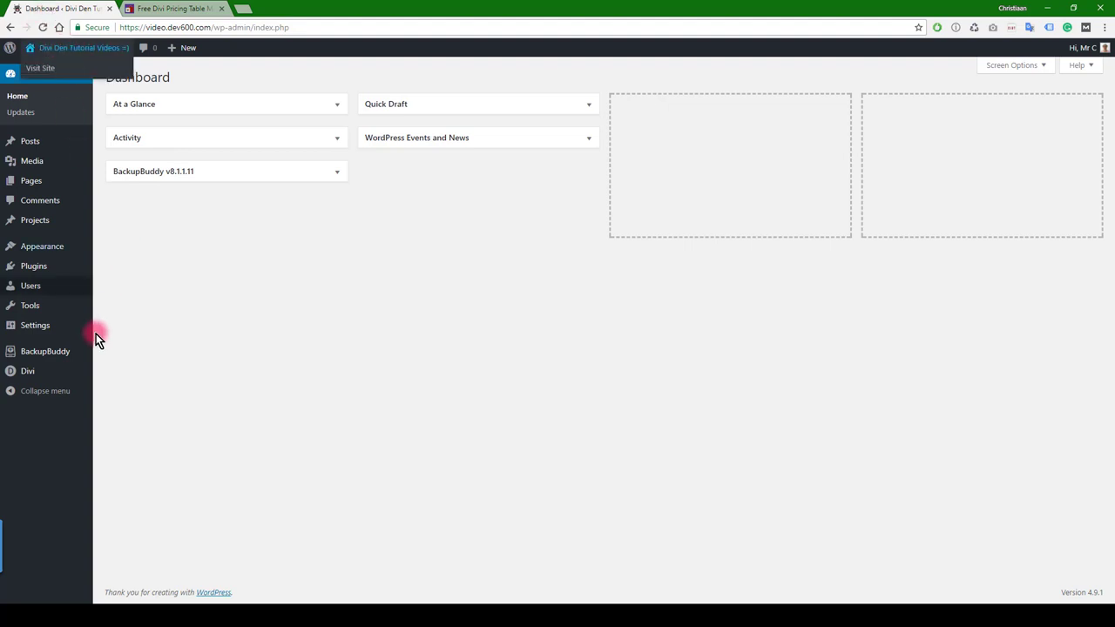
mouse_move(47, 377)
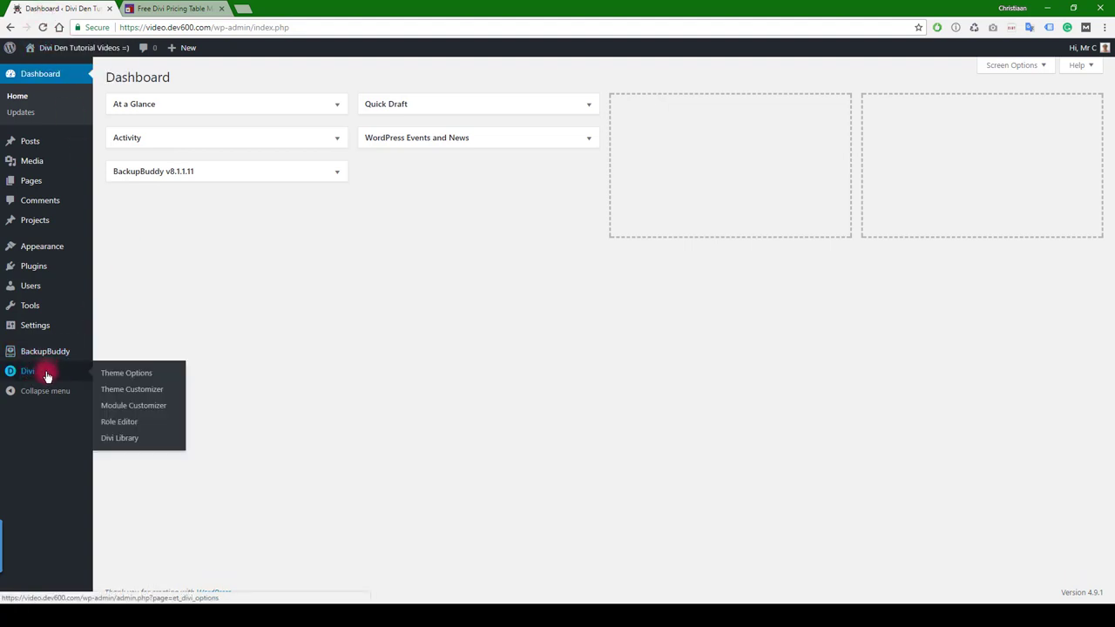
click(121, 438)
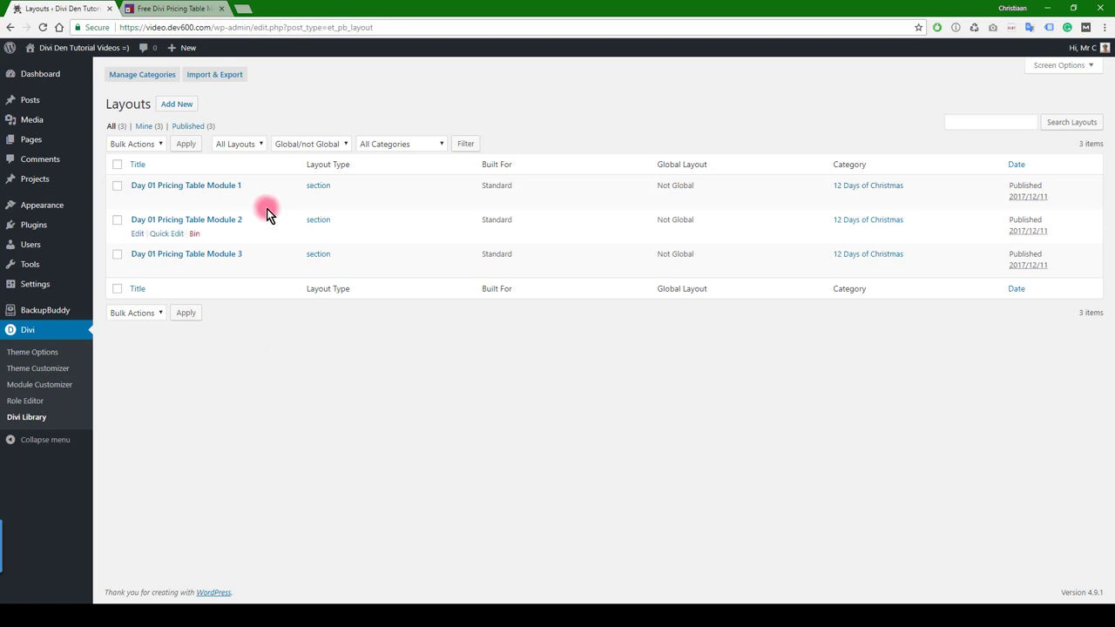
click(217, 76)
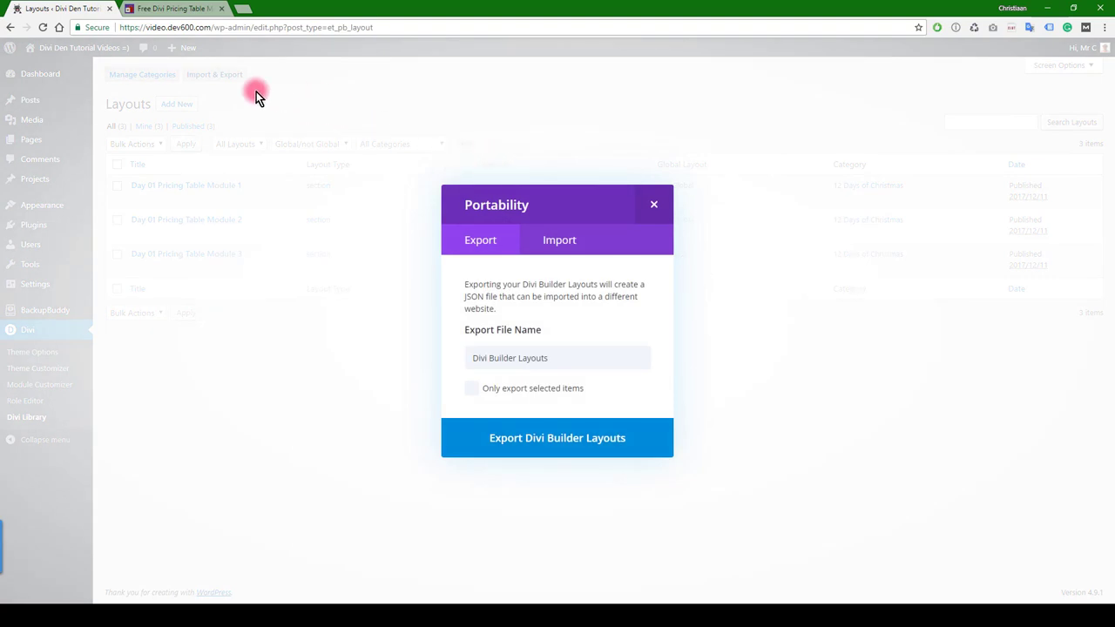
click(558, 244)
click(606, 369)
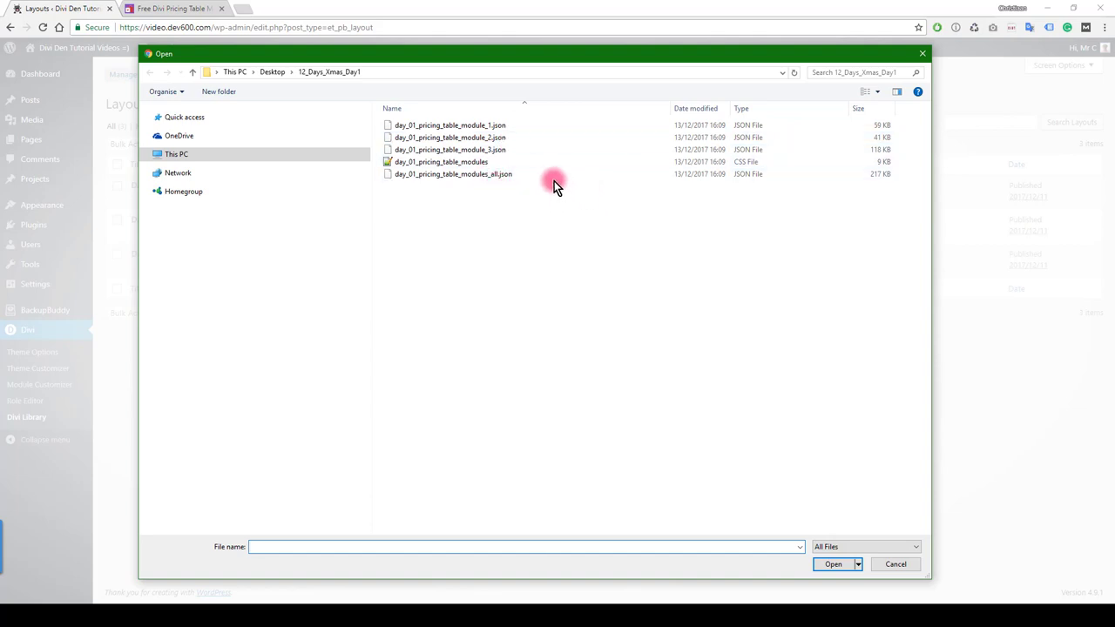
click(898, 566)
click(653, 205)
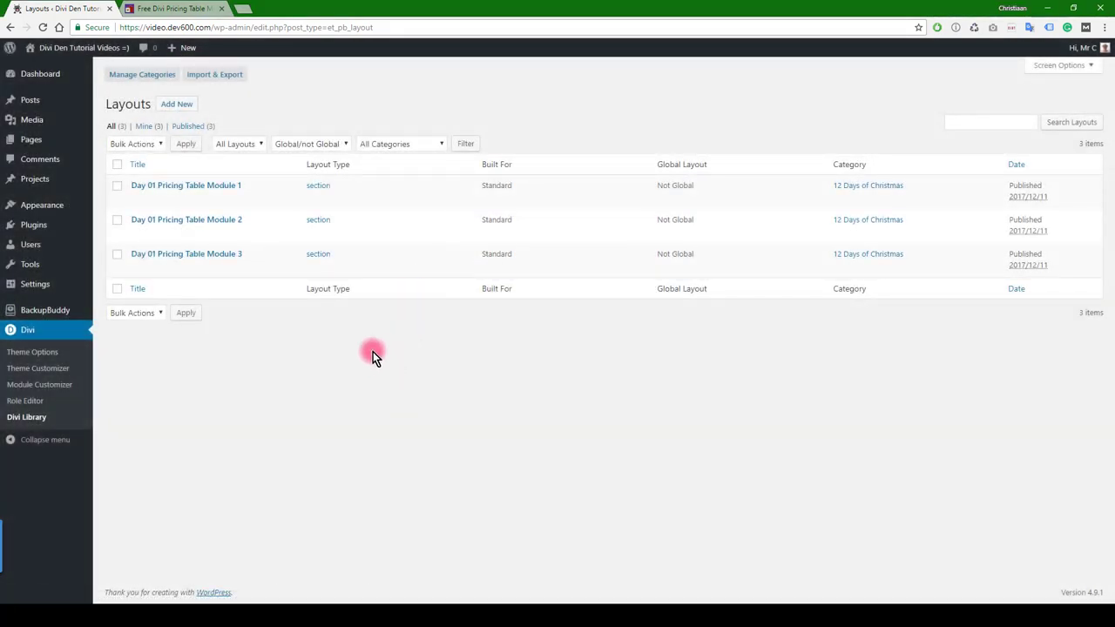
mouse_move(42, 141)
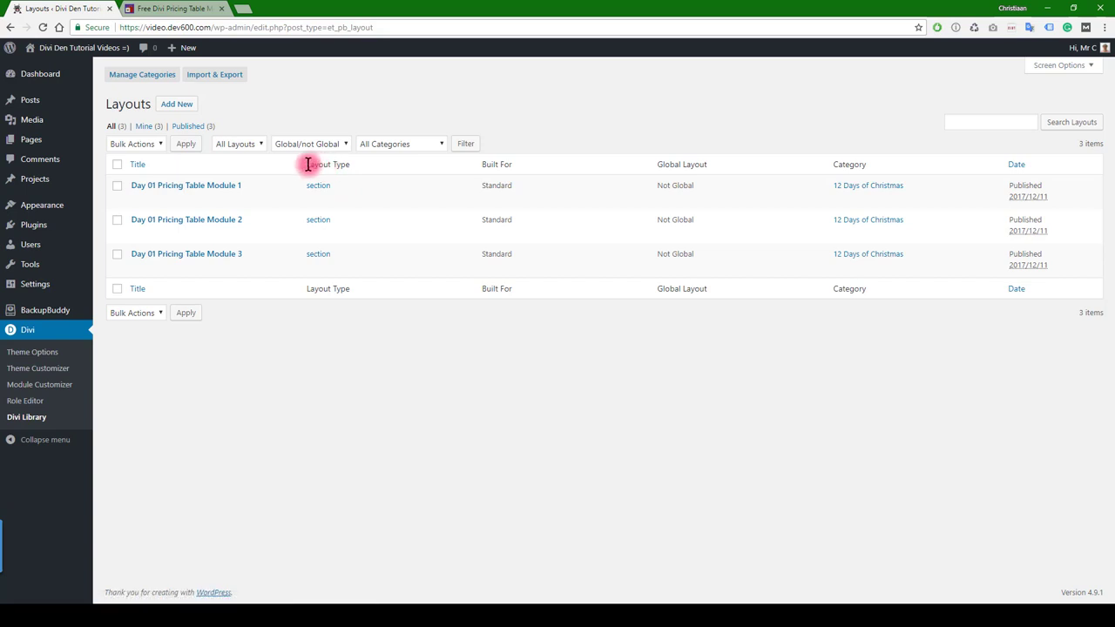
drag(307, 164, 329, 200)
click(342, 188)
click(331, 200)
Open the Divi Pricing Table Module page for editing
click(47, 144)
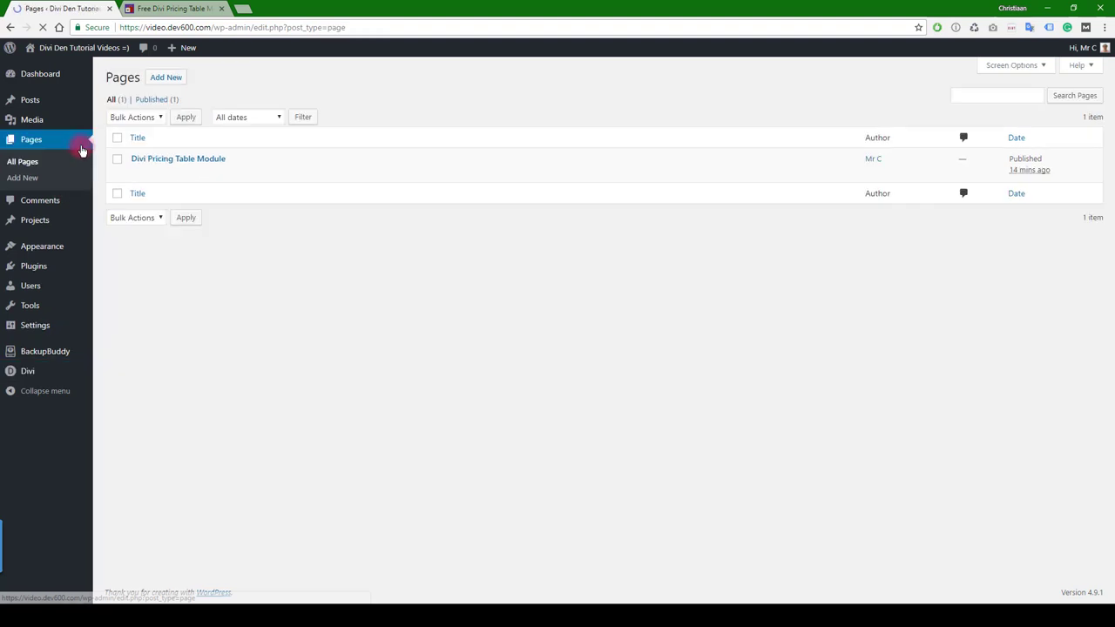
click(202, 162)
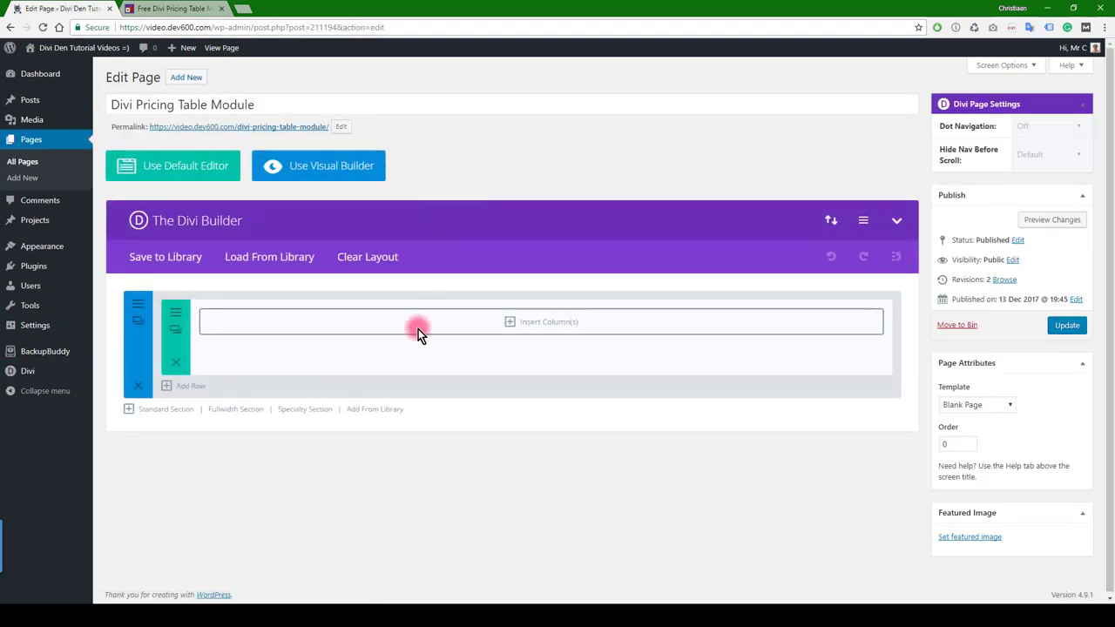
Try to insert a module from the library into a new two-column row, and remove the columns
click(511, 323)
click(515, 236)
click(350, 324)
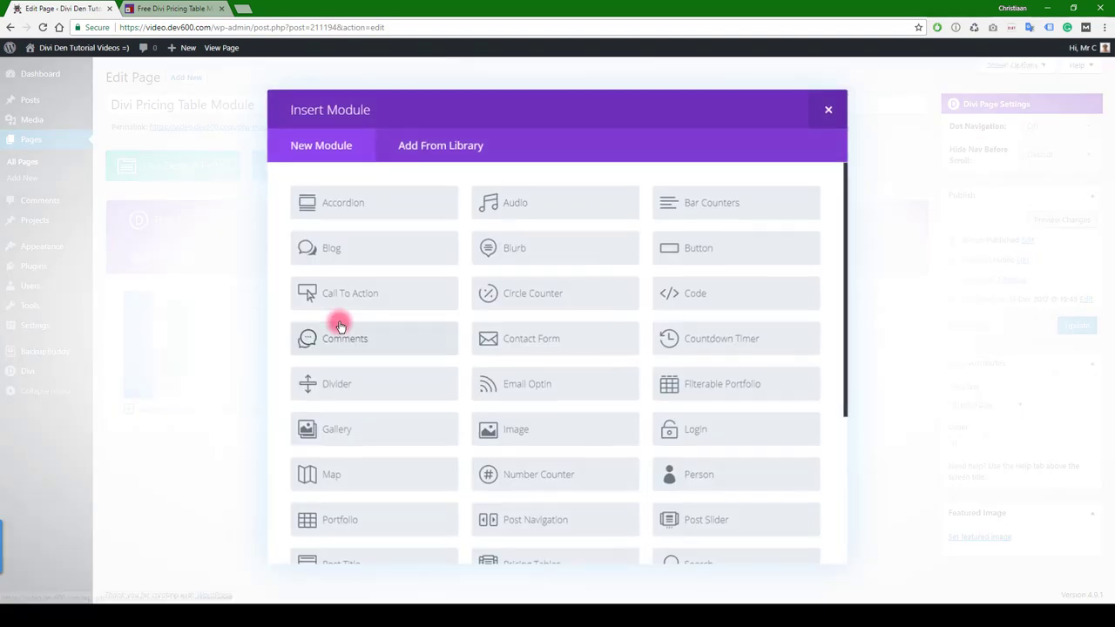
click(438, 148)
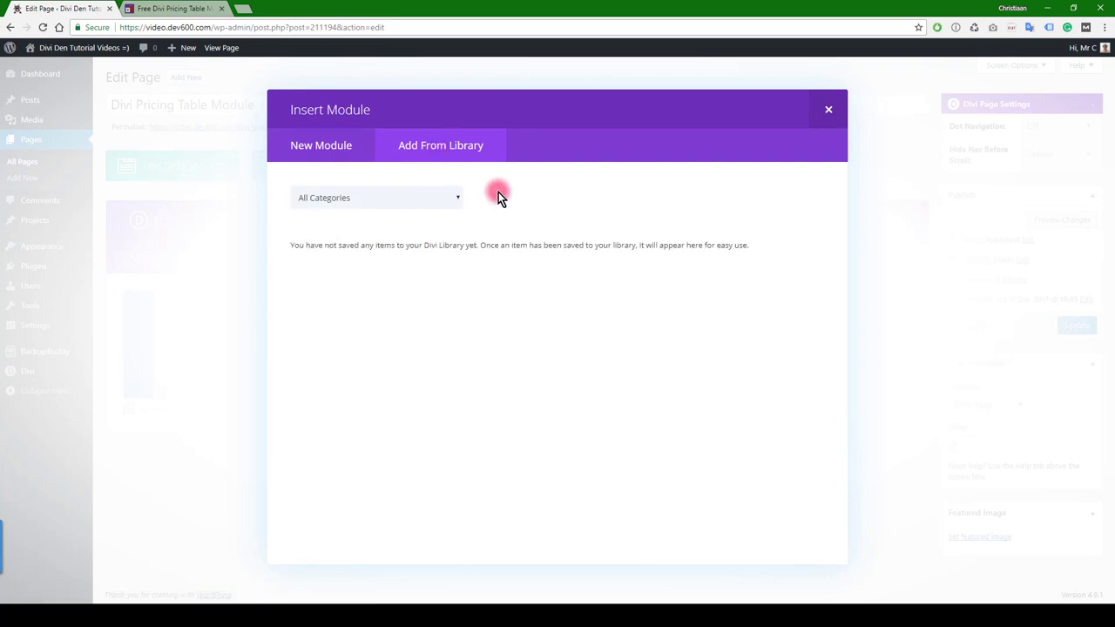
click(830, 110)
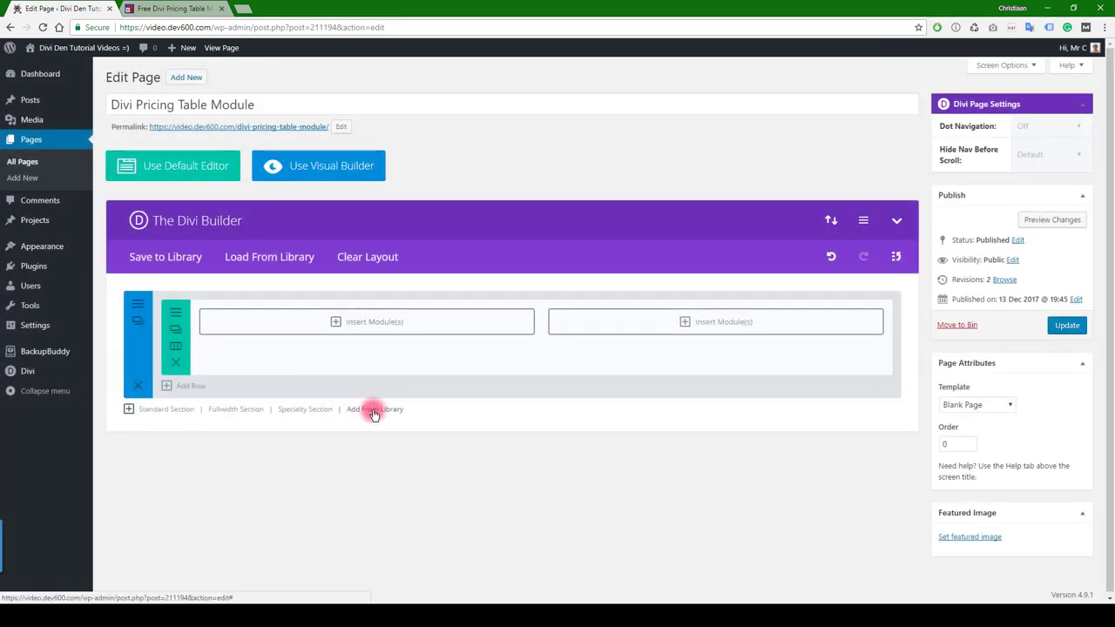
click(176, 363)
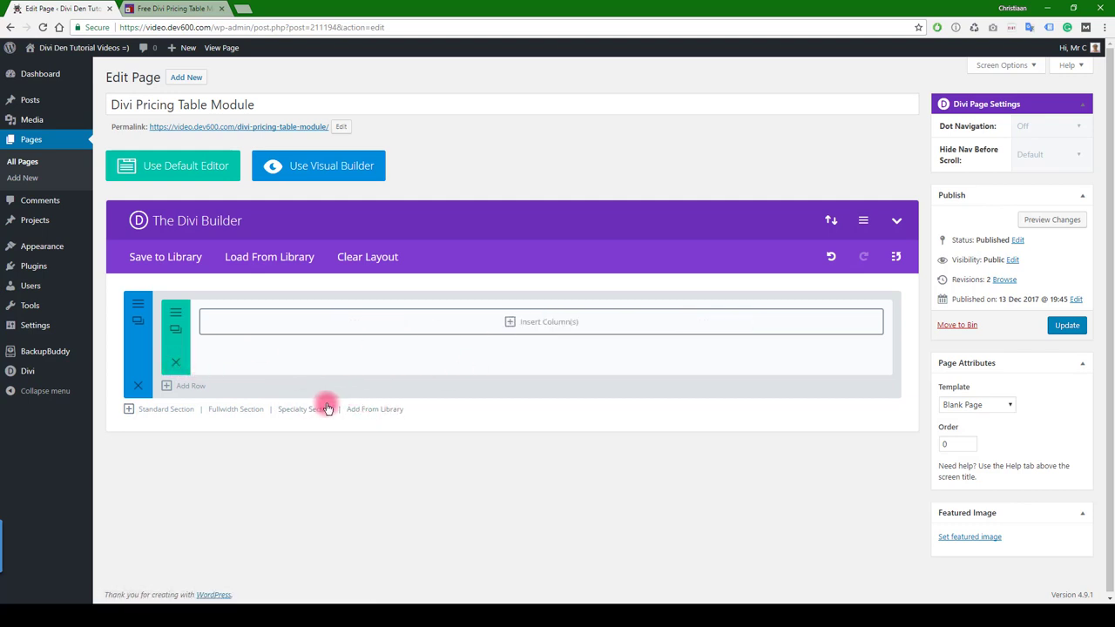
Replace the empty section with the Day 01 Pricing Table Module 1 section from the library and update the page
click(367, 411)
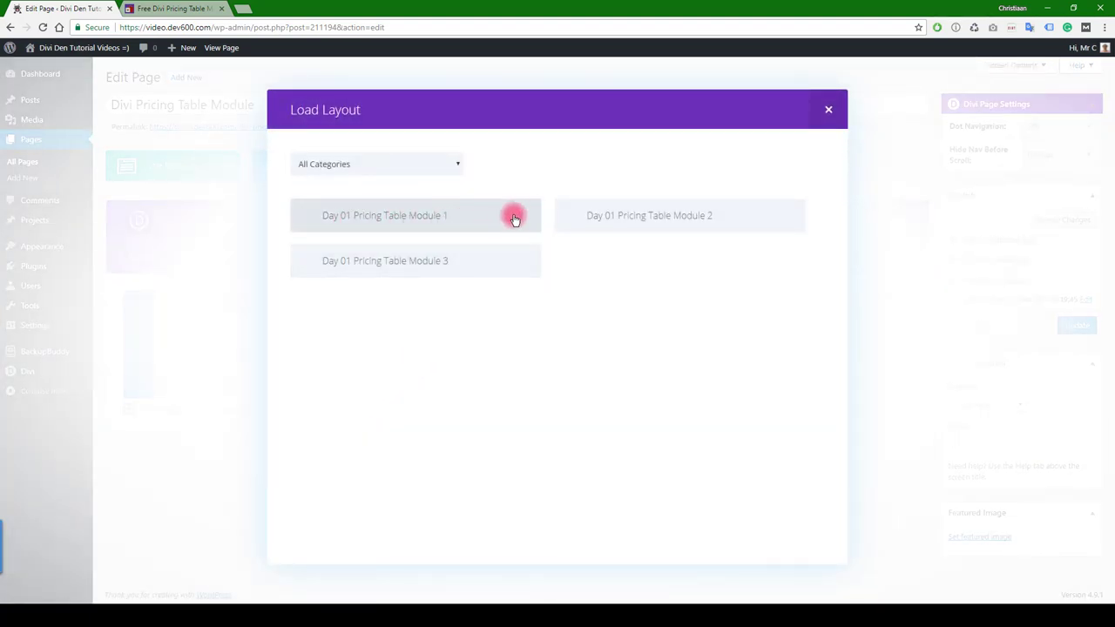
click(423, 217)
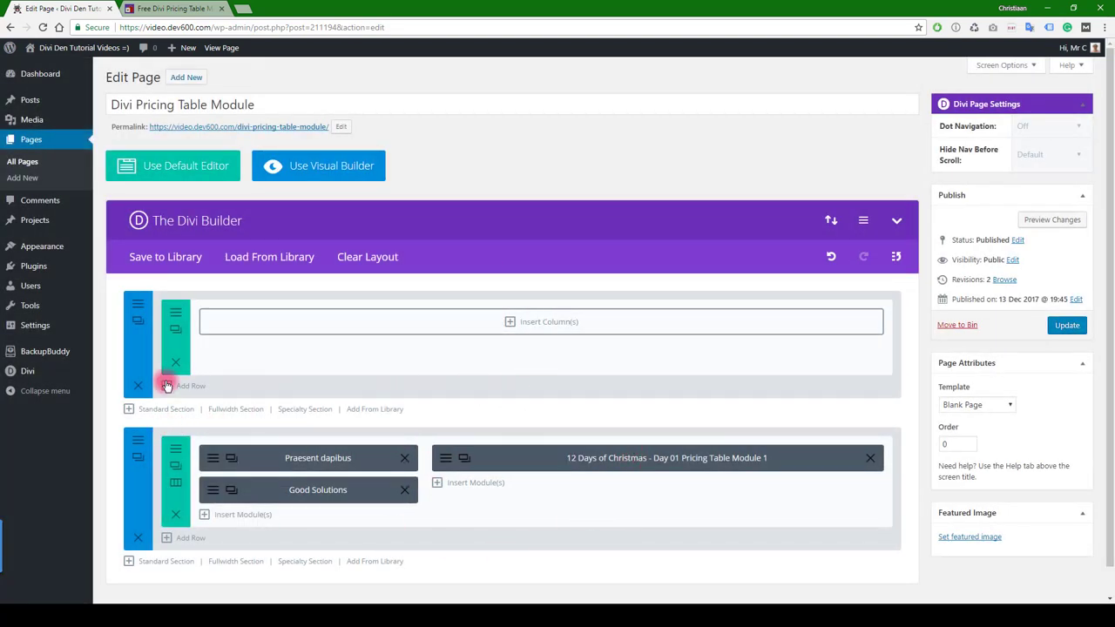
click(138, 387)
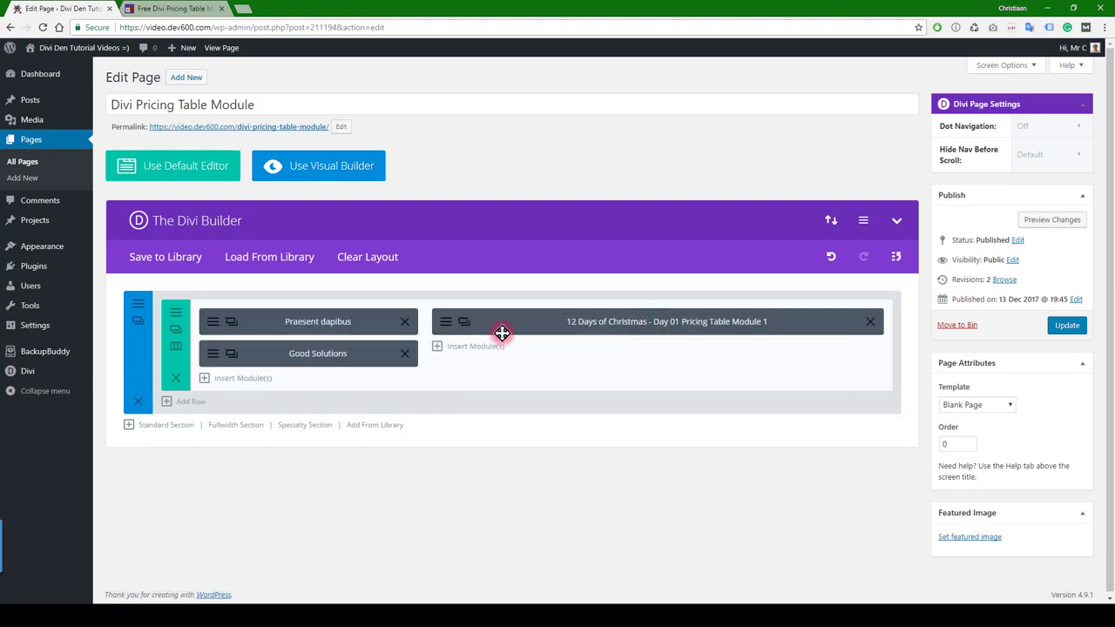
click(1066, 324)
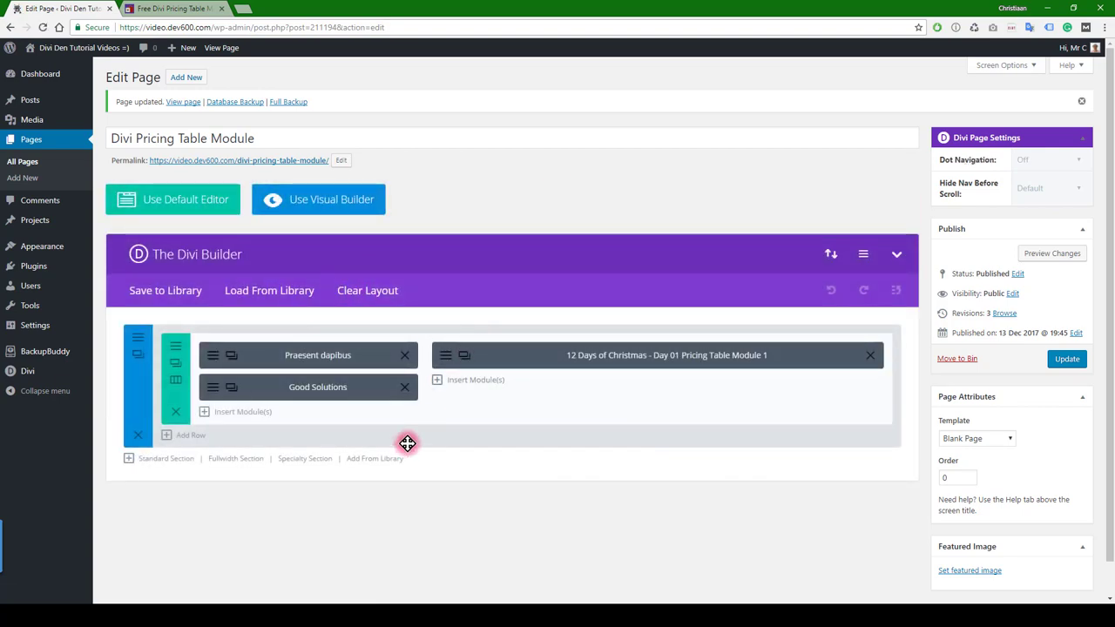
Add the Day 01 Pricing Table Module 3 and Module 2 sections from the library below the first section and update the page
click(381, 459)
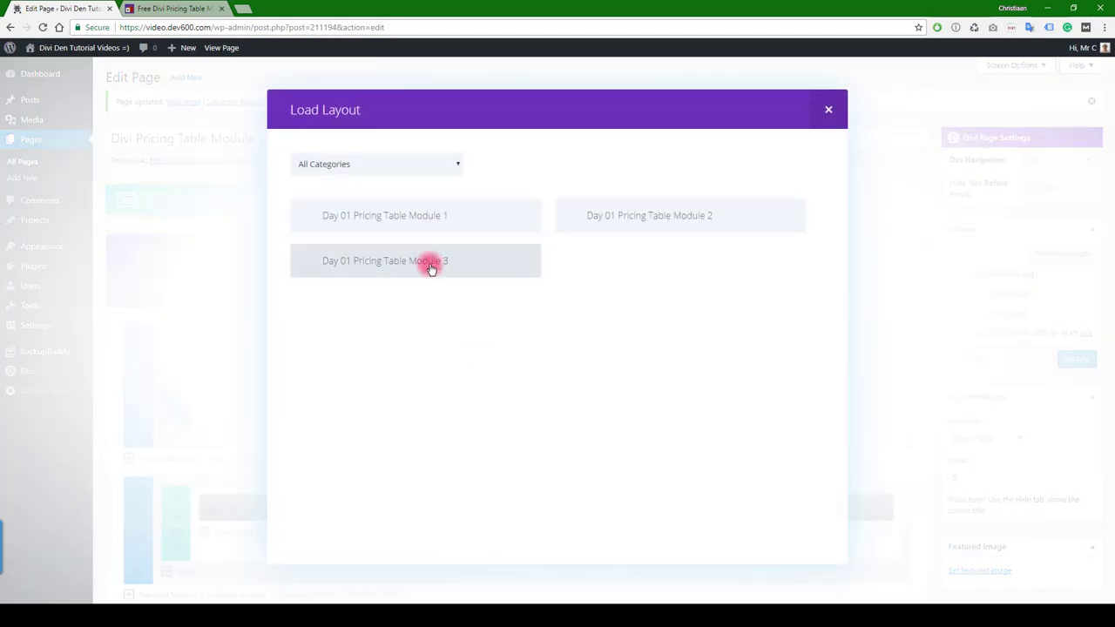
click(431, 264)
scroll(515, 393, down, 1)
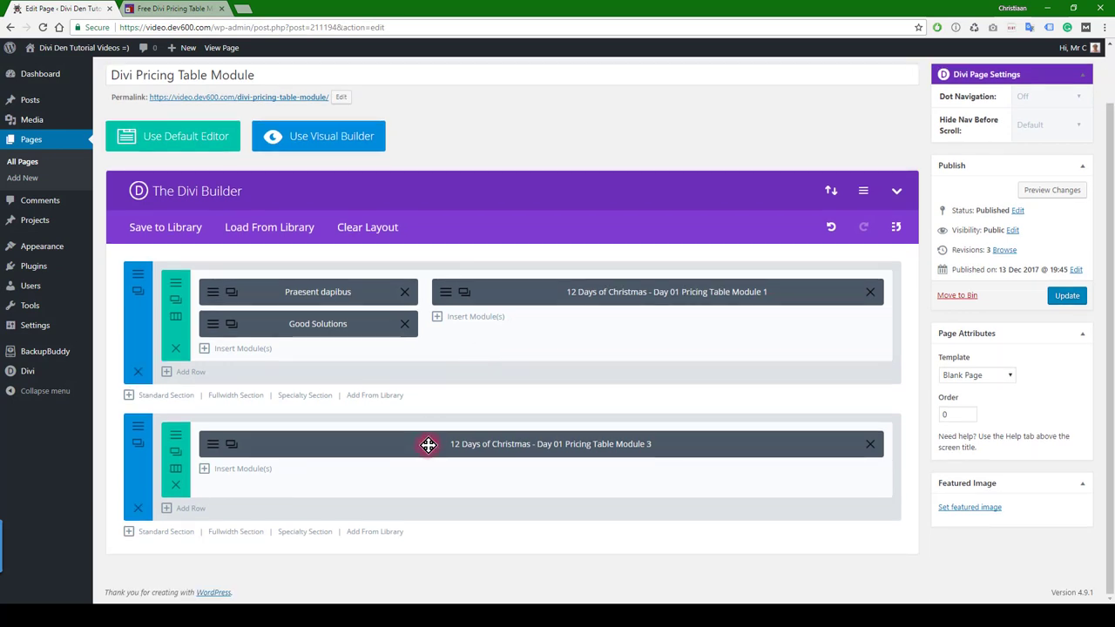
click(370, 532)
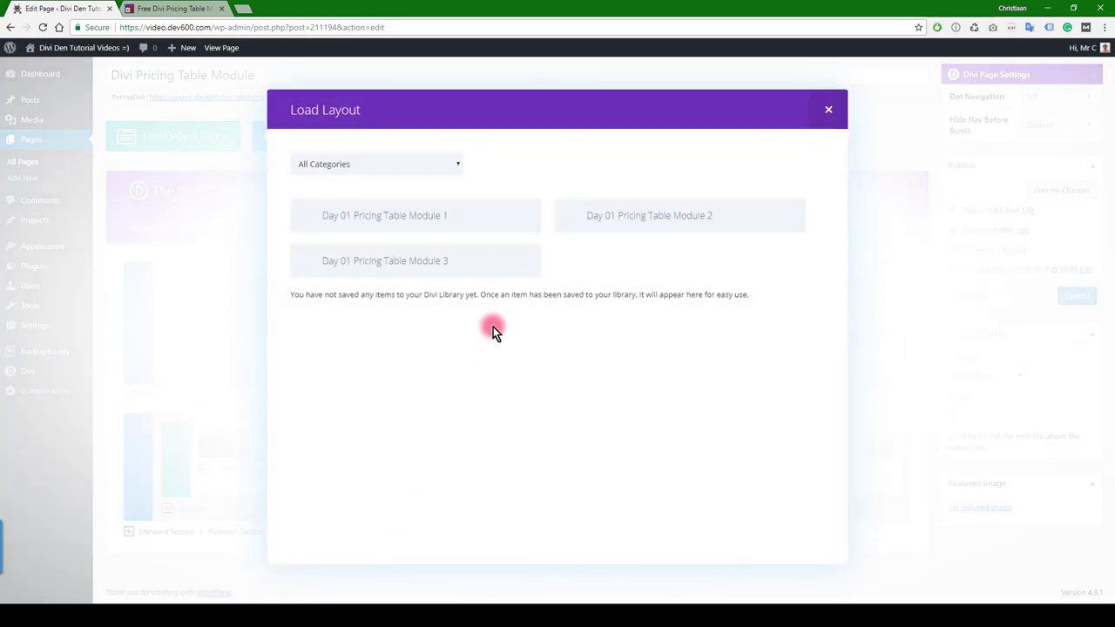
click(667, 226)
scroll(659, 265, down, 2)
click(1064, 161)
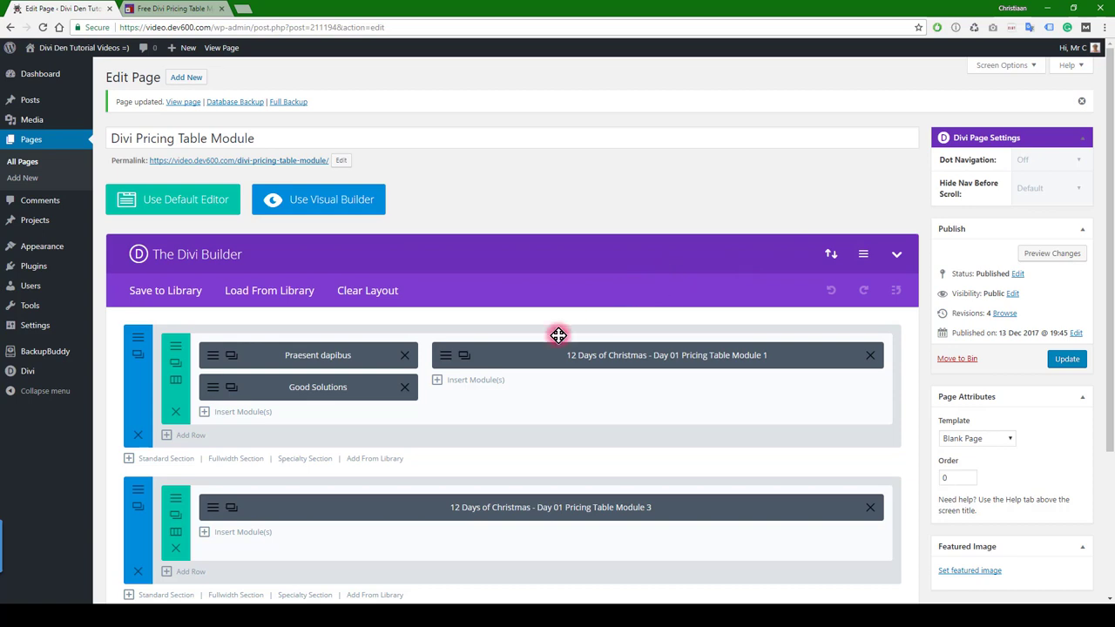
Open the day_01_pricing_table_modules CSS file from the 12_Days_Xmas_Day1 folder, select all its code and return to the page editor
click(166, 611)
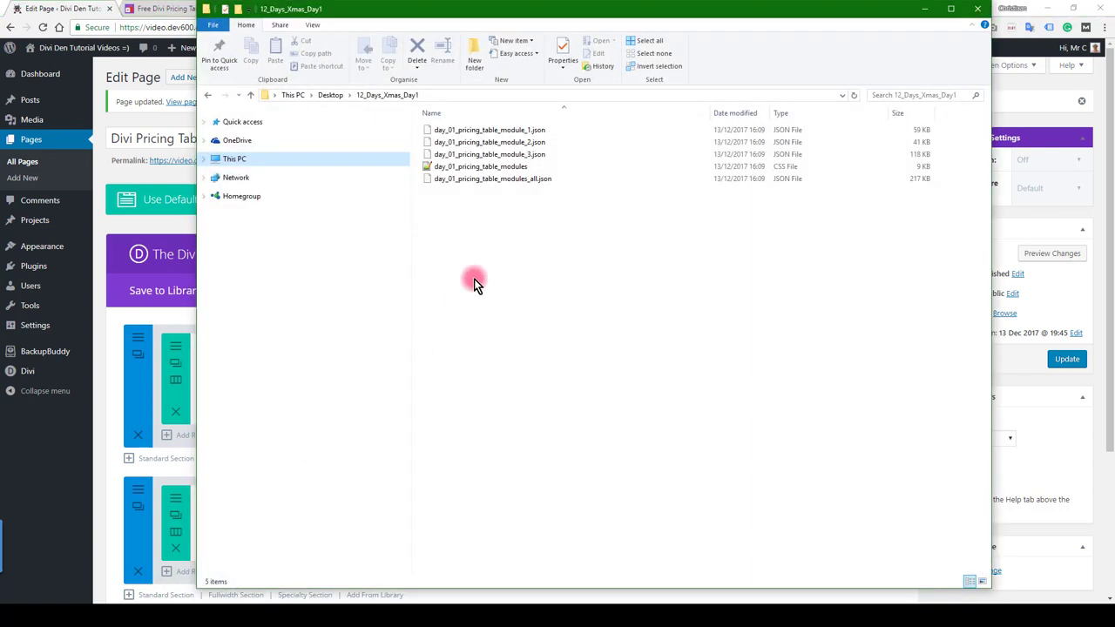
double_click(547, 167)
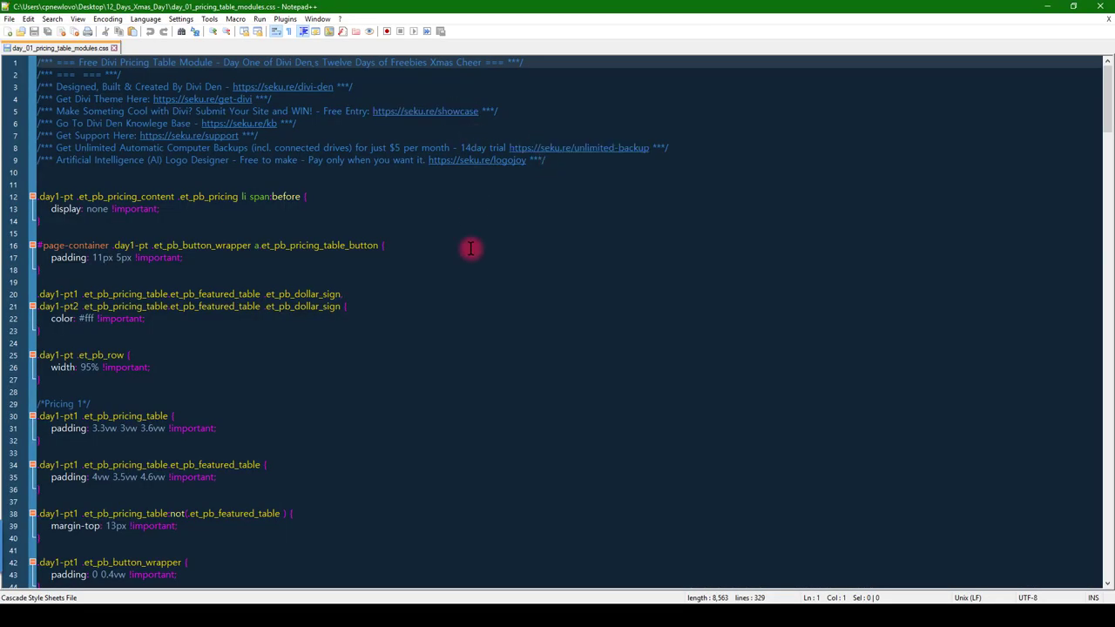
click(411, 206)
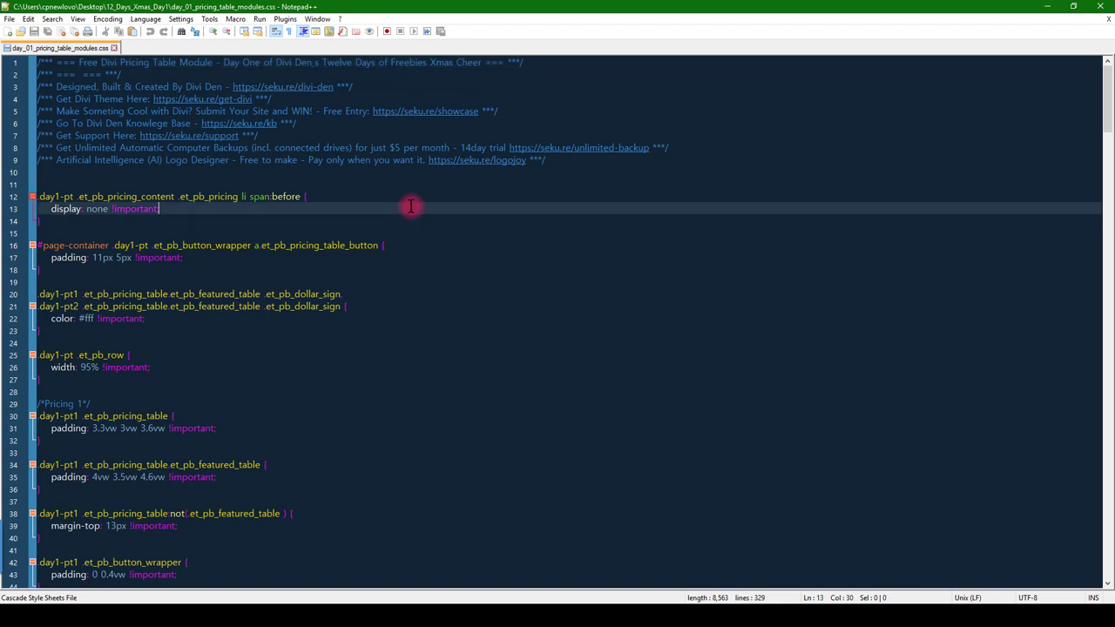
key(ctrl+a)
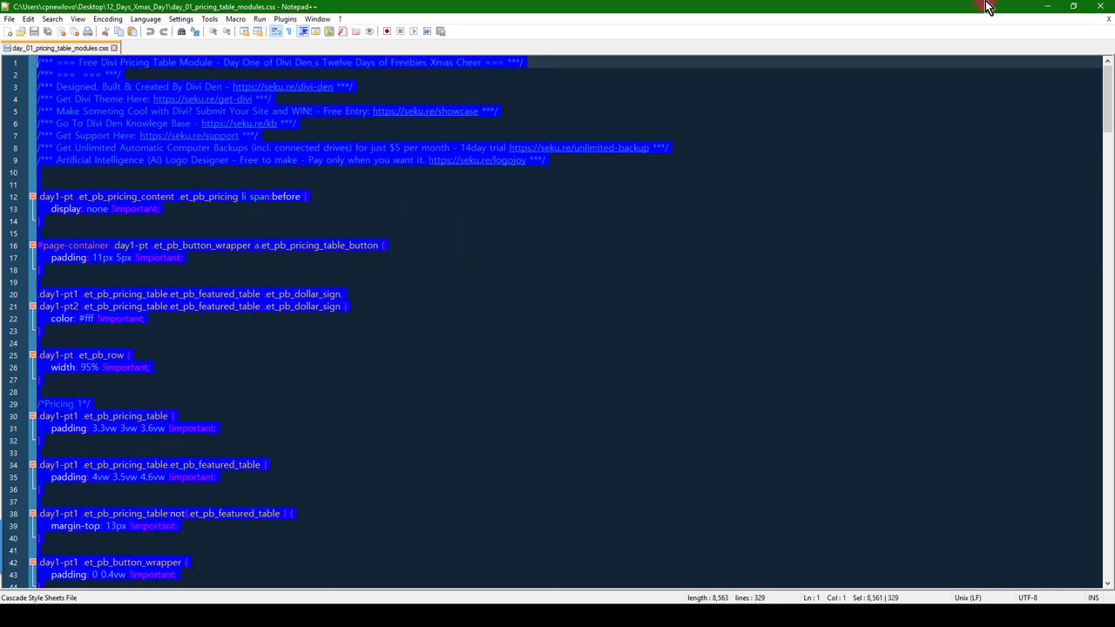
click(1047, 6)
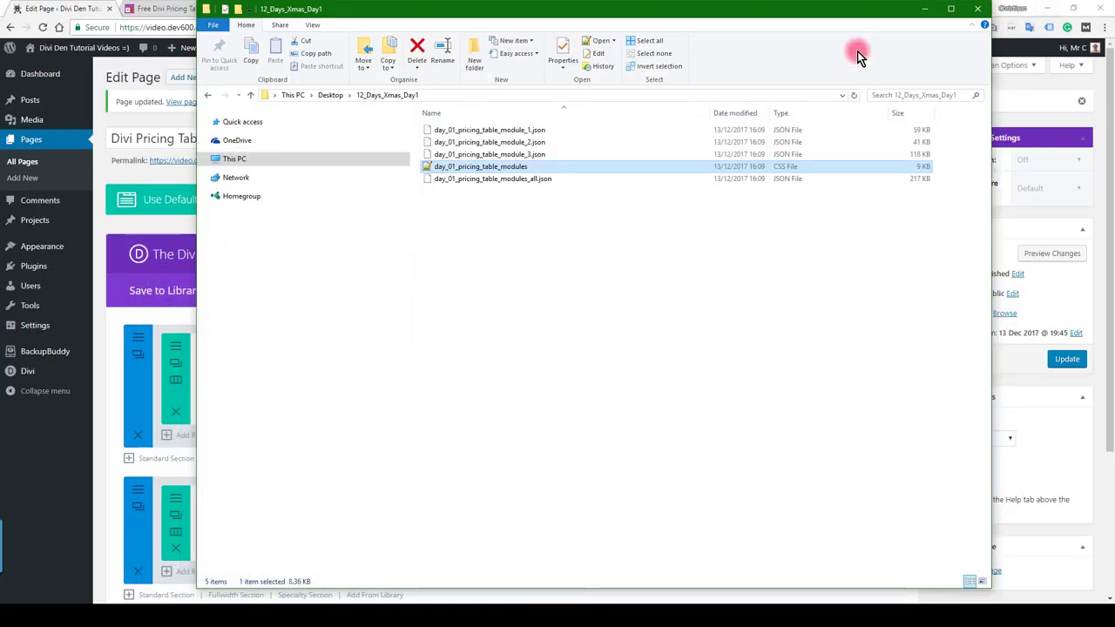
click(925, 8)
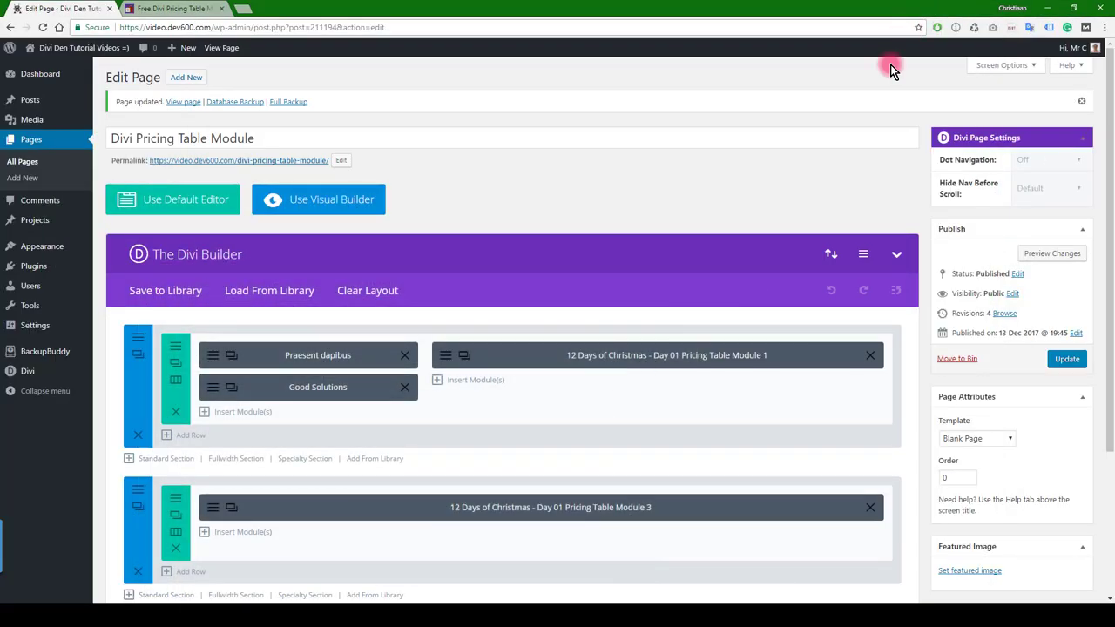
Paste the copied CSS code into the page's Custom CSS in the Divi Builder settings, save it and update the page
click(867, 257)
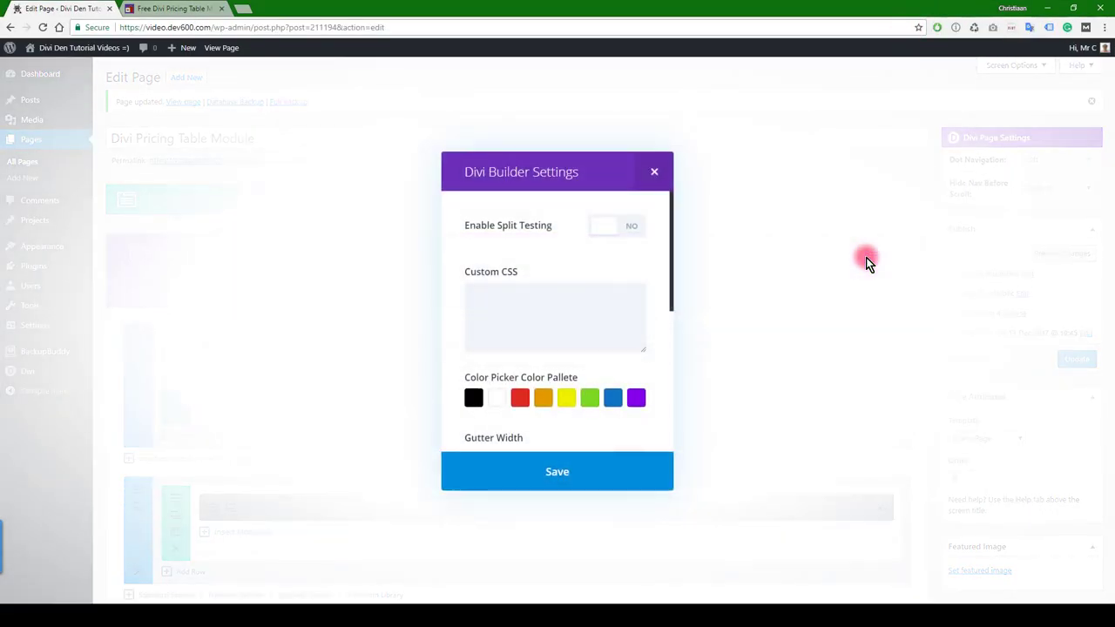
click(532, 310)
key(ctrl+v)
click(558, 475)
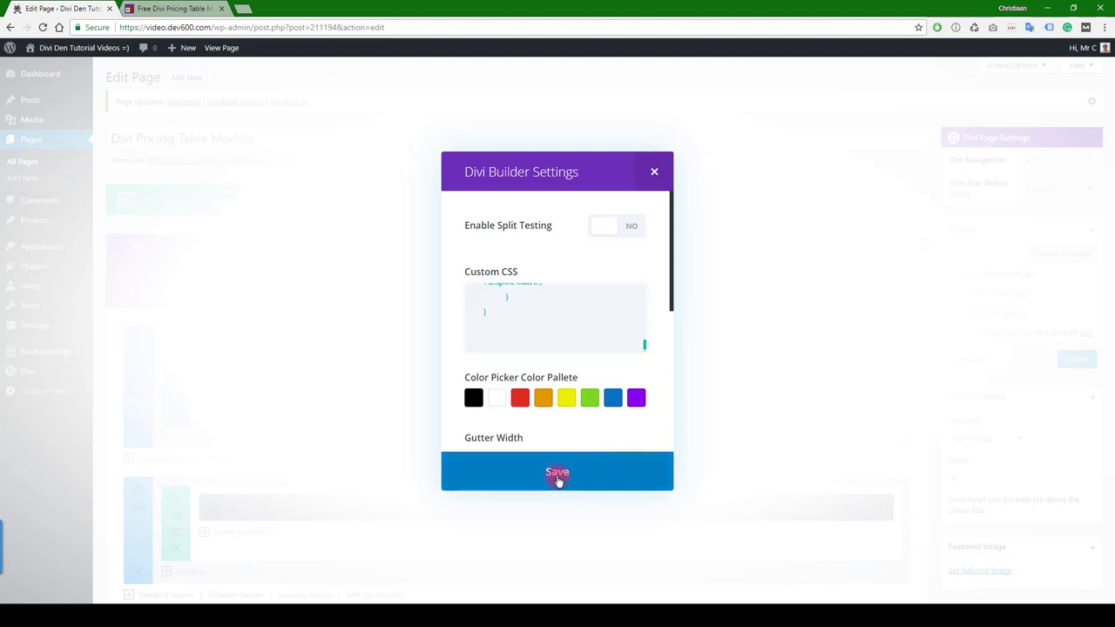
click(1065, 360)
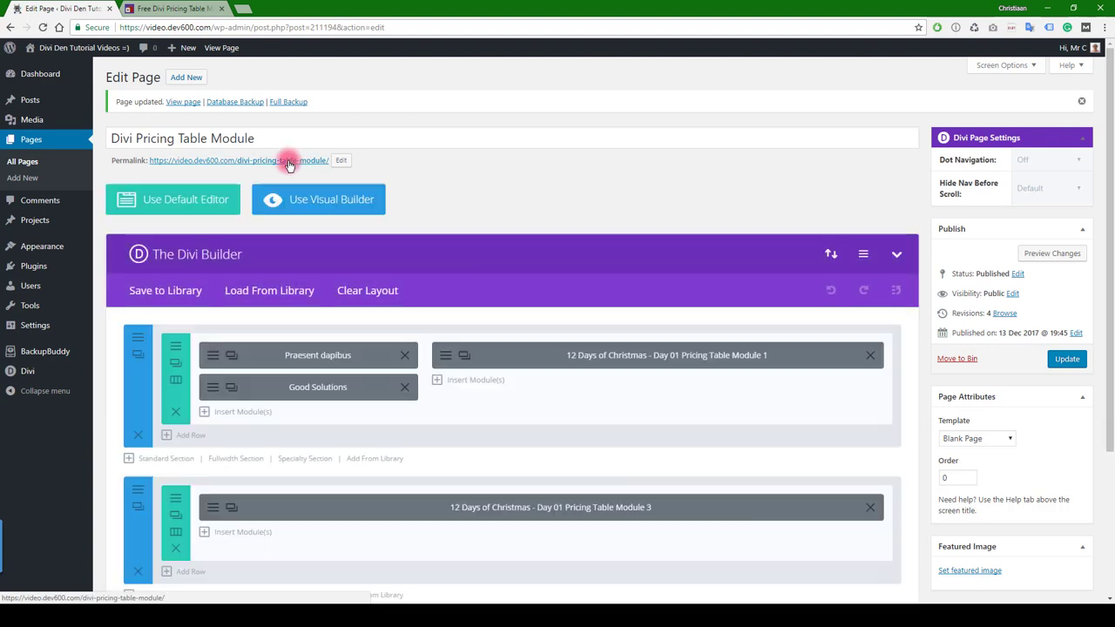
Open the published Divi Pricing Table Module page in a new tab and examine the styling of all its pricing table sections
right_click(305, 162)
click(348, 170)
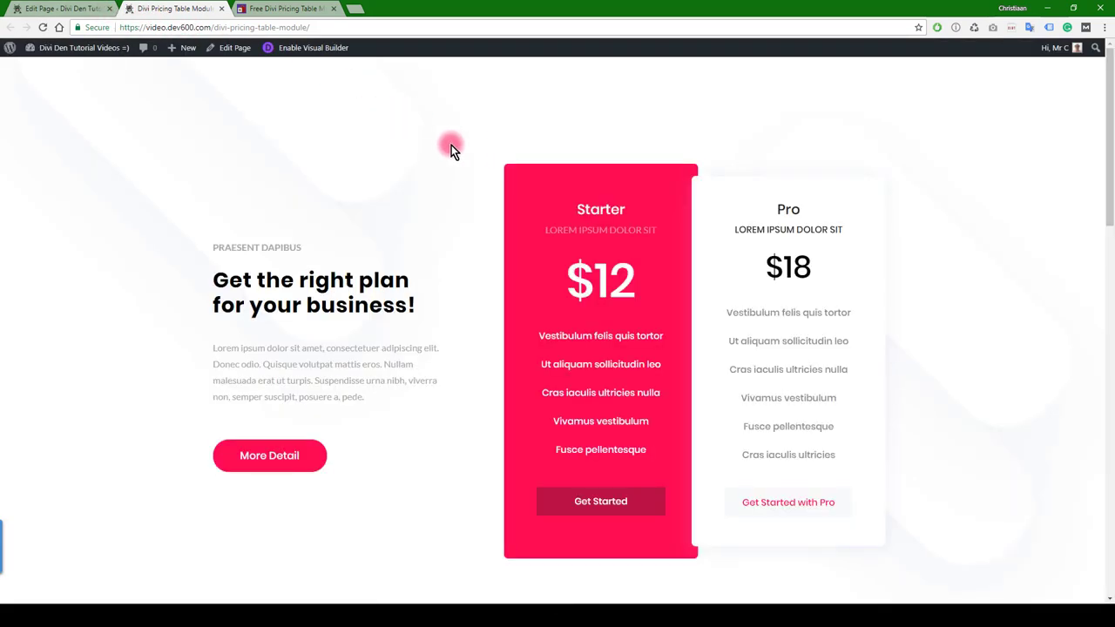
scroll(635, 169, down, 2)
scroll(646, 157, down, 11)
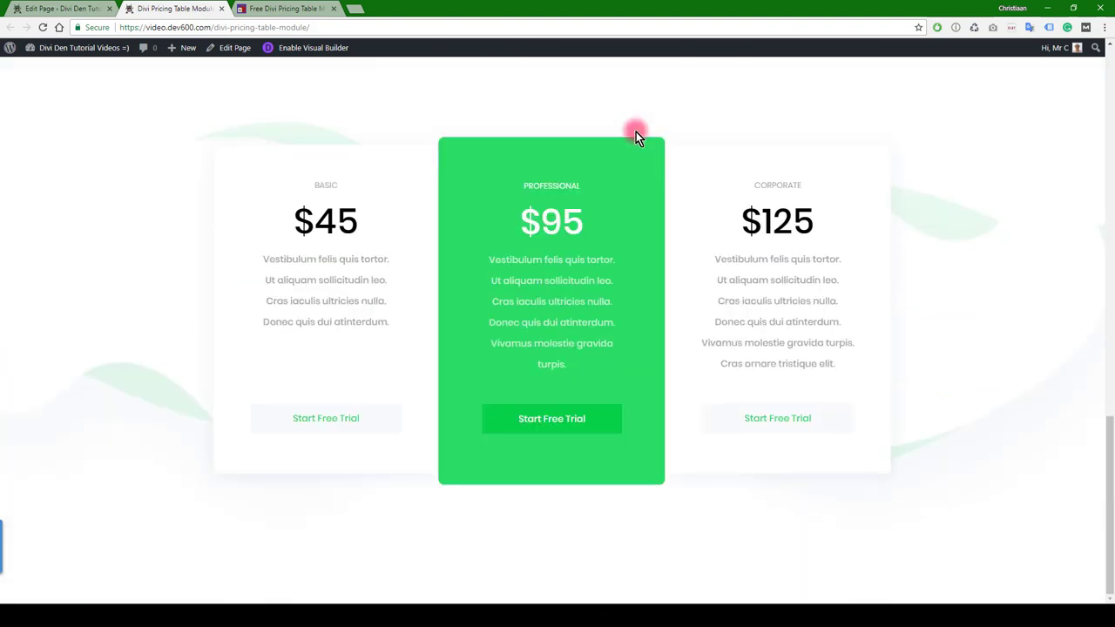
scroll(634, 131, up, 8)
scroll(626, 127, up, 3)
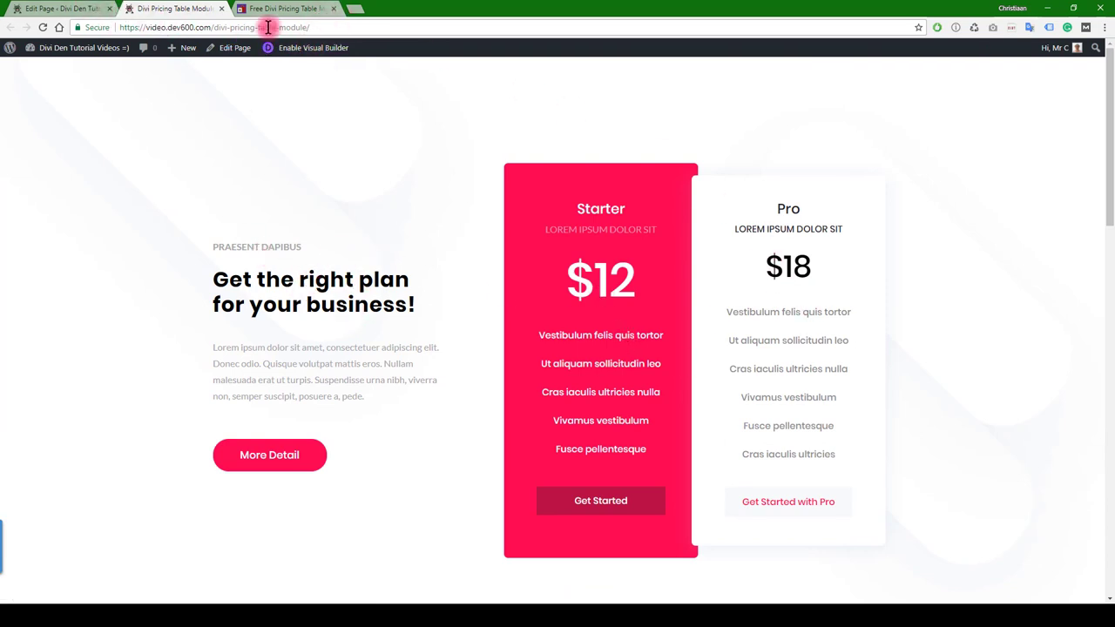
mouse_move(95, 47)
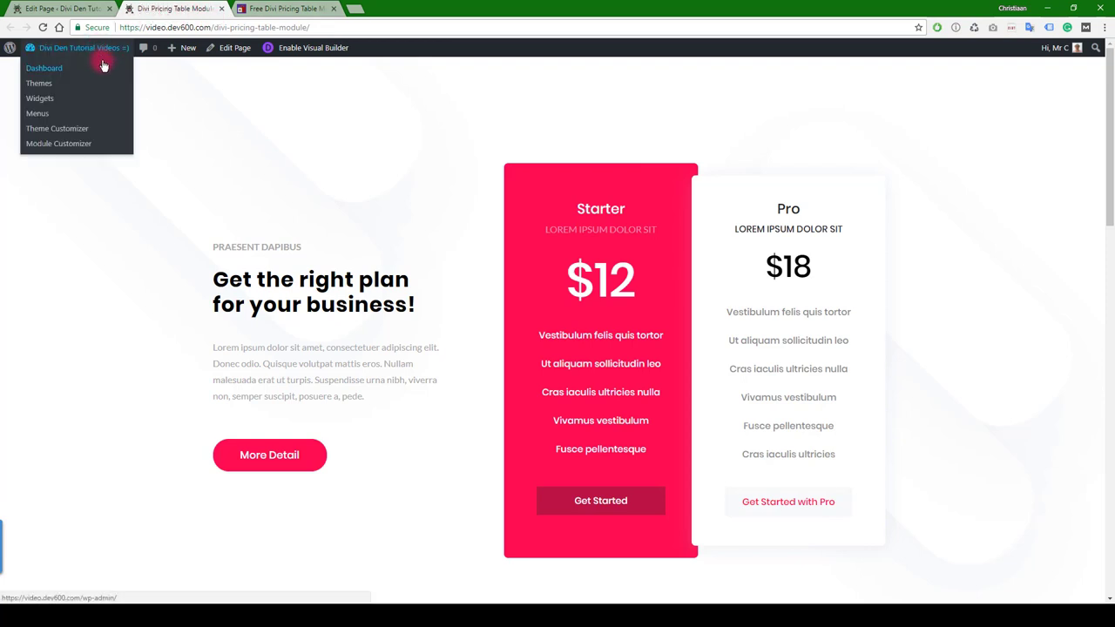